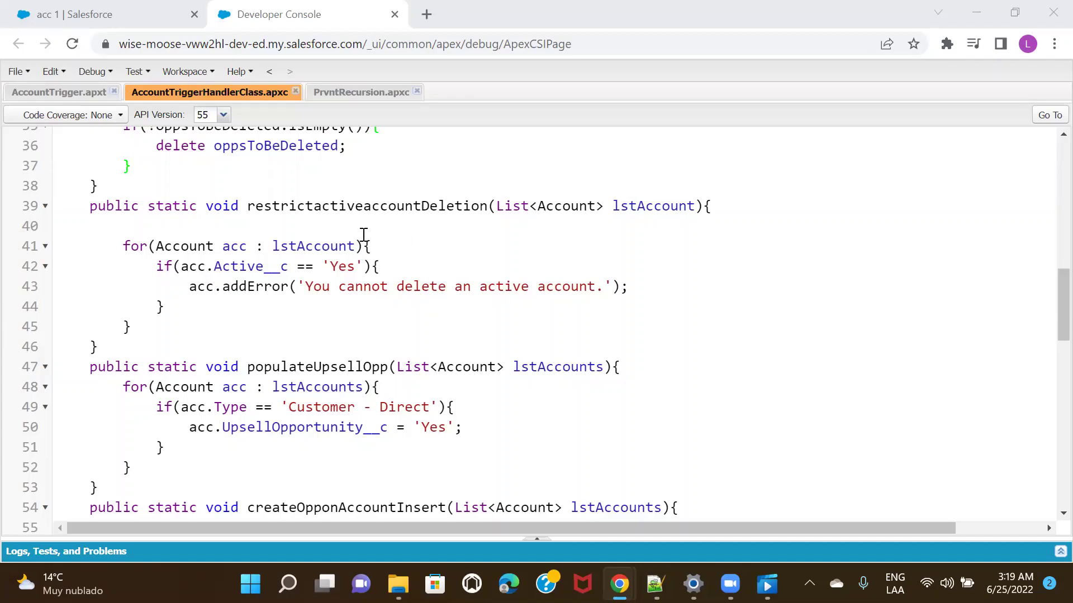
# After reviewing AccountTriggerHandlerClass, return to the 'acc 1 | Salesforce' account record tab
pyautogui.click(61, 13)
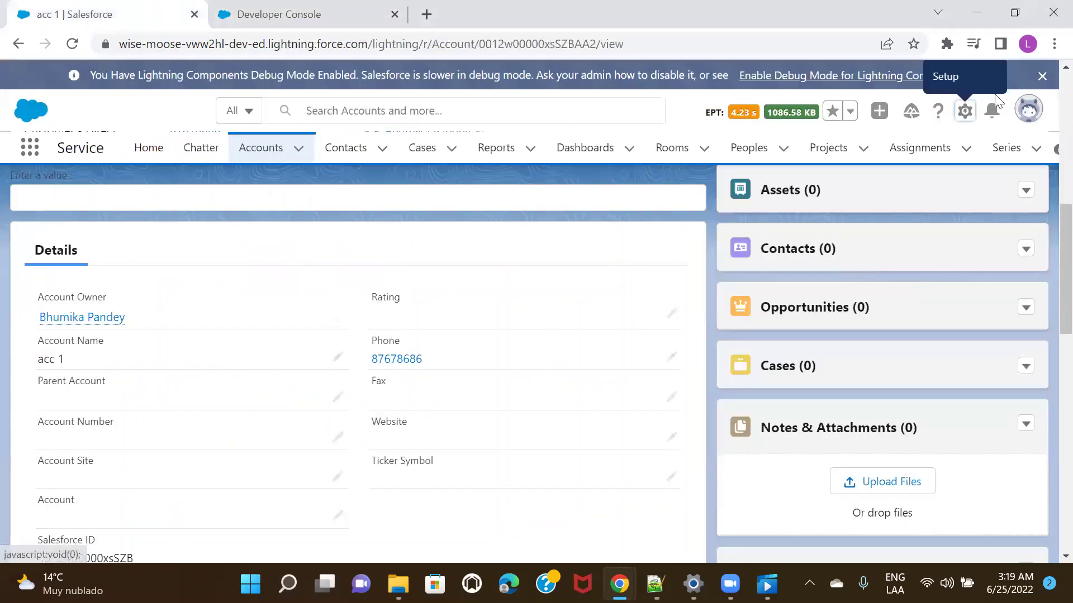
# Open Setup and reach Custom Settings by searching 'custom se' in Quick Find
pyautogui.click(965, 111)
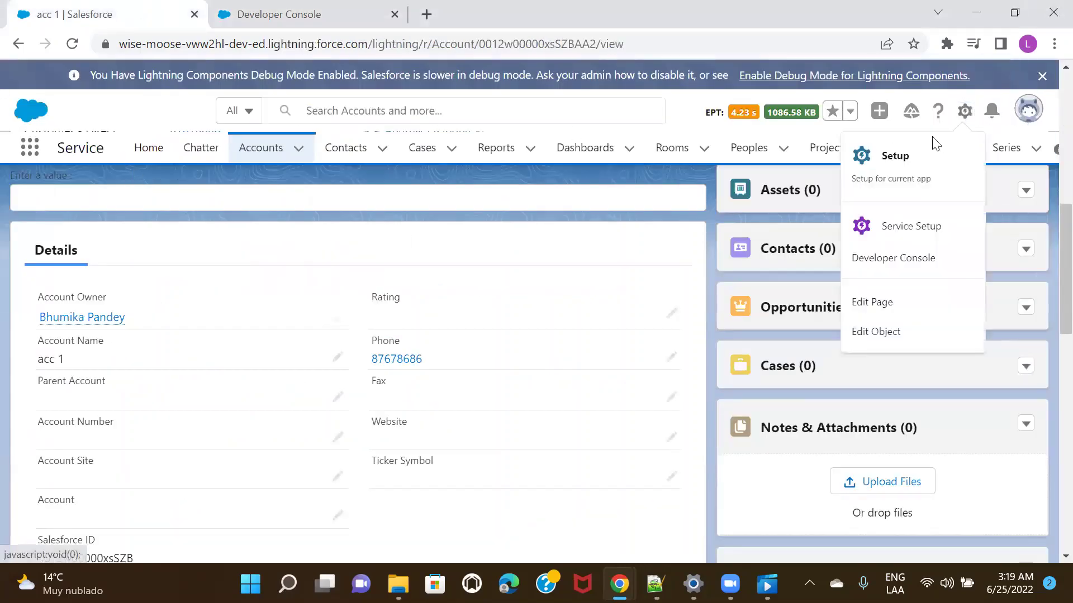
pyautogui.click(910, 156)
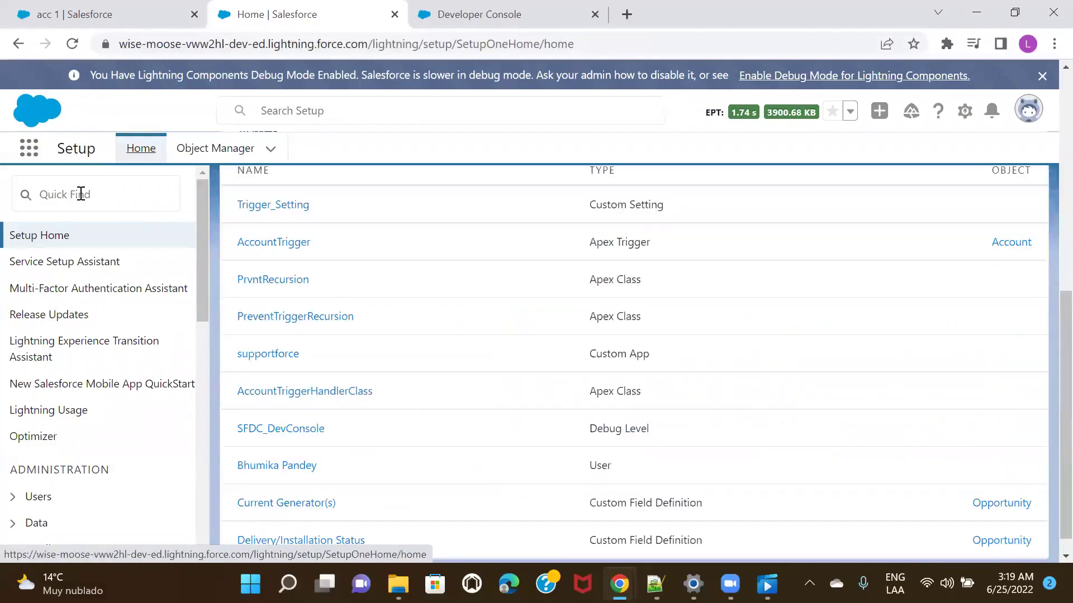
pyautogui.click(81, 194)
pyautogui.write('c')
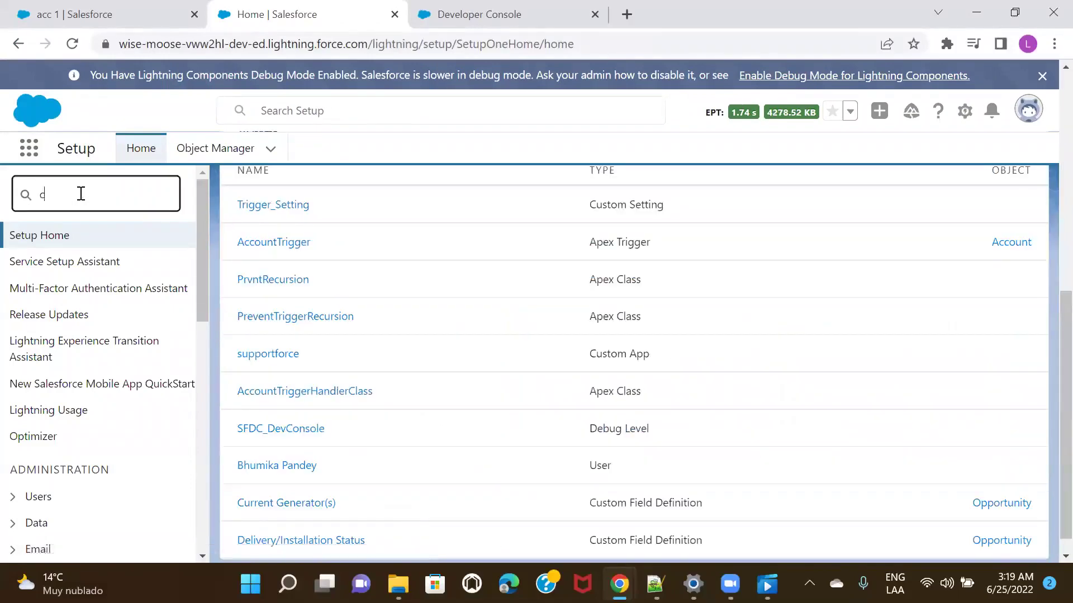
pyautogui.write('ustom se')
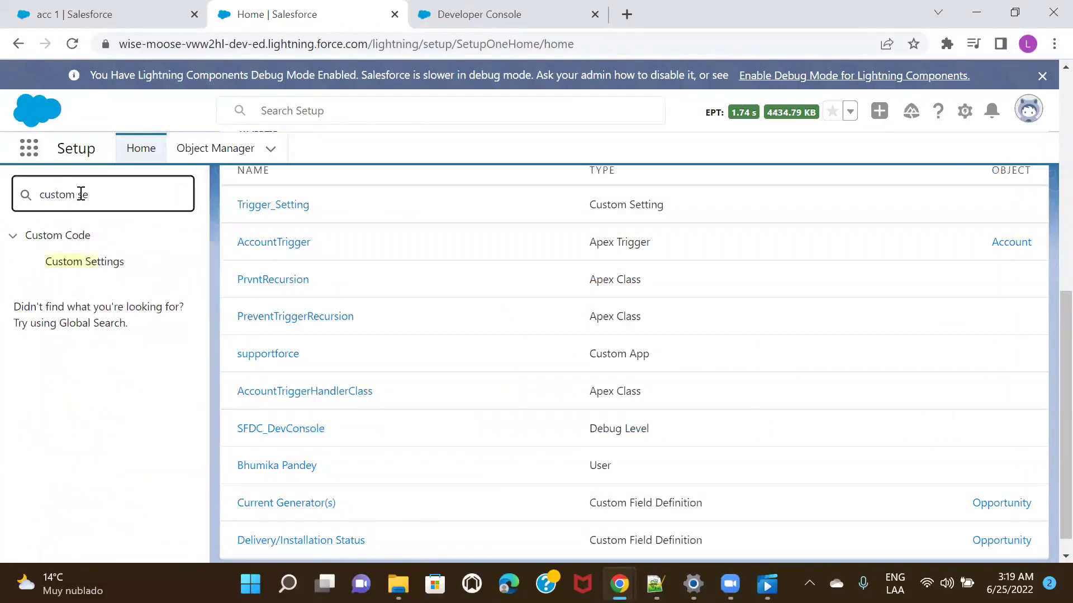
pyautogui.click(84, 264)
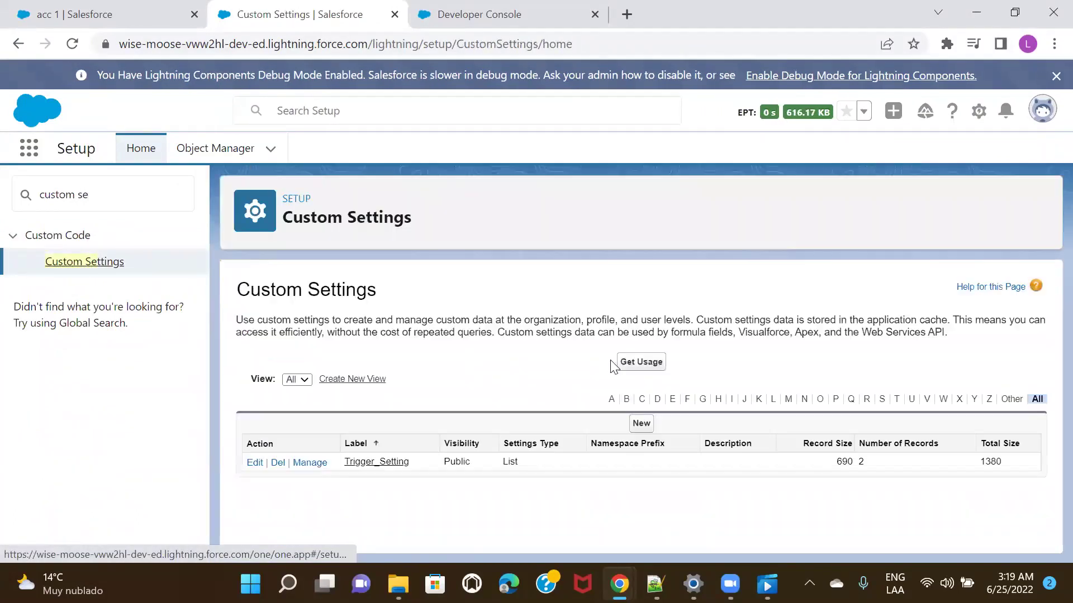
# Save a new List custom setting labelled ForTriggerTest with object name TriggerSettingtest
pyautogui.click(641, 425)
pyautogui.scroll(-1, 645, 393)
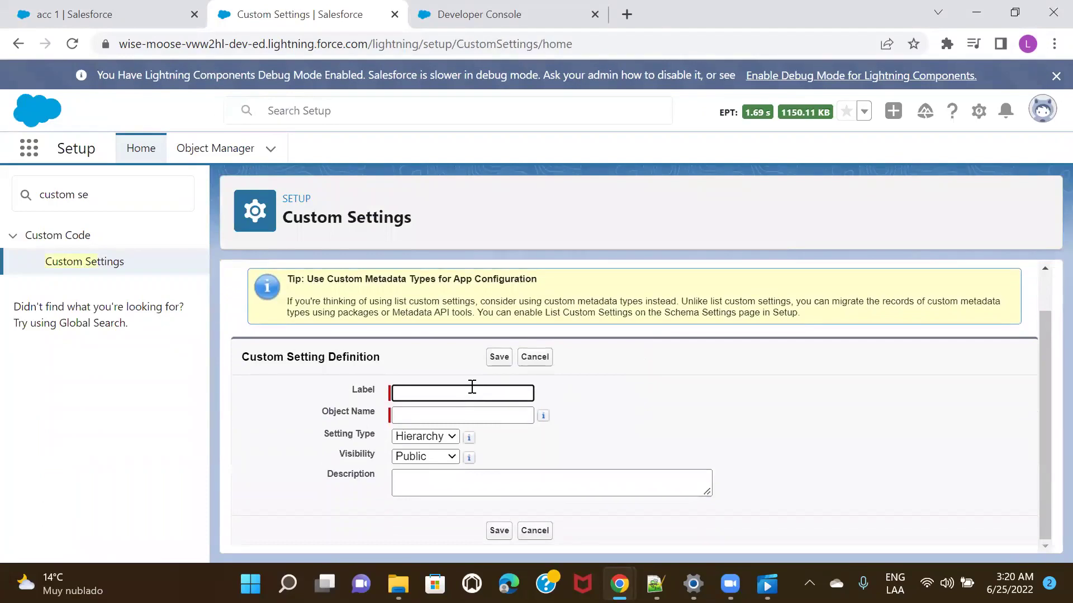
pyautogui.write('ForTriggerTest')
pyautogui.click(634, 405)
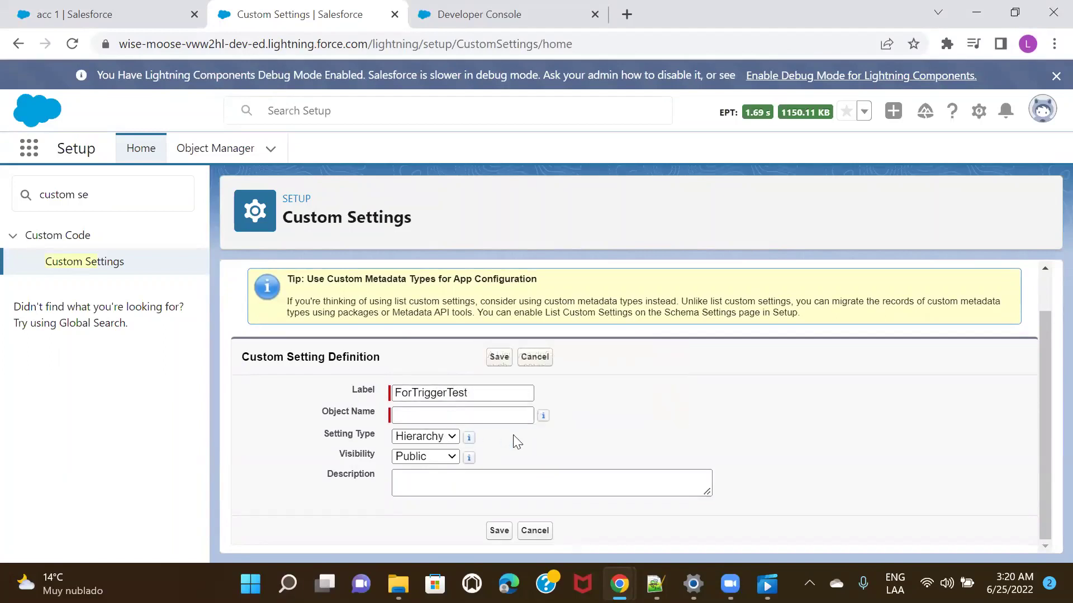
pyautogui.click(466, 422)
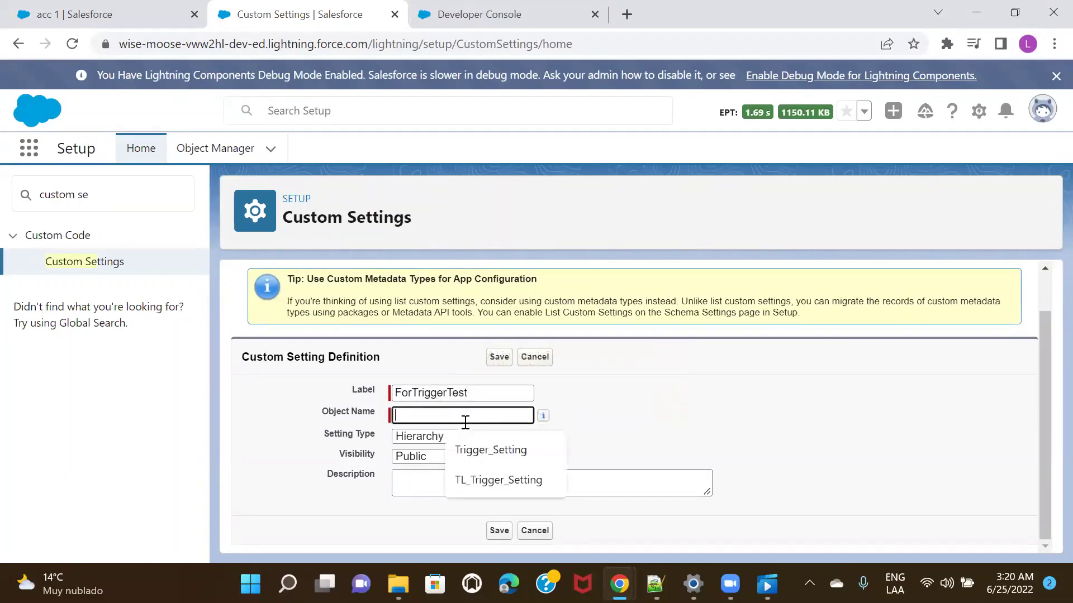
pyautogui.write('Trigger')
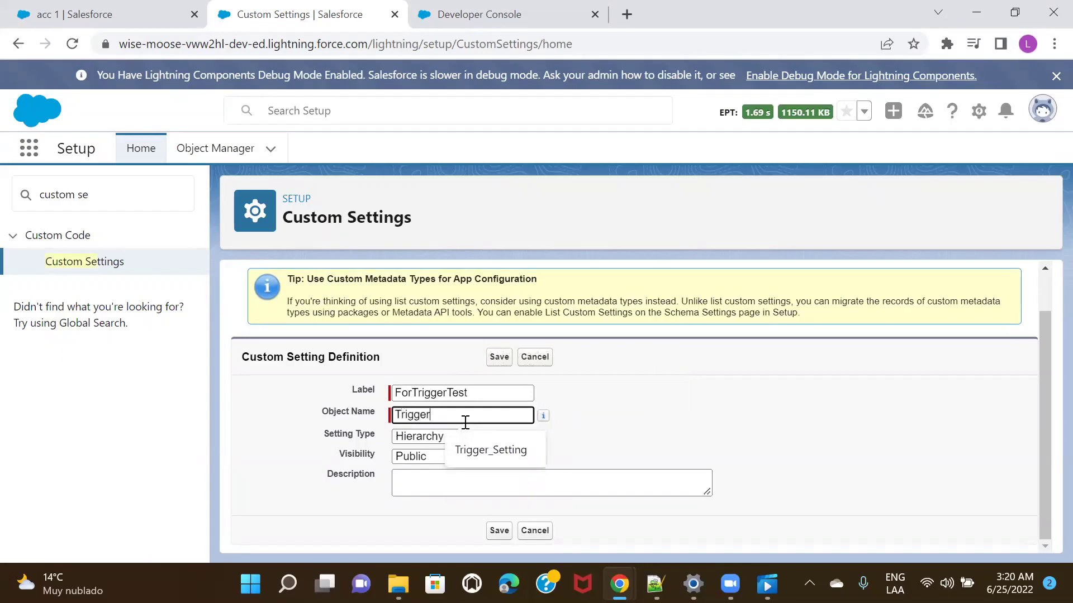
pyautogui.write('Set')
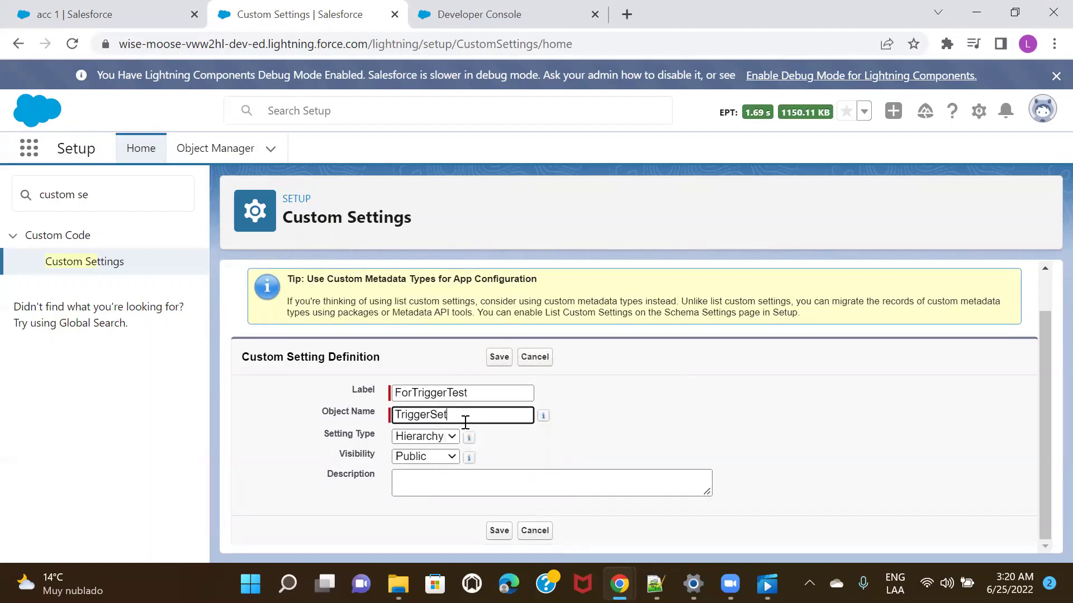
pyautogui.write('tingtest')
pyautogui.click(541, 450)
pyautogui.click(431, 440)
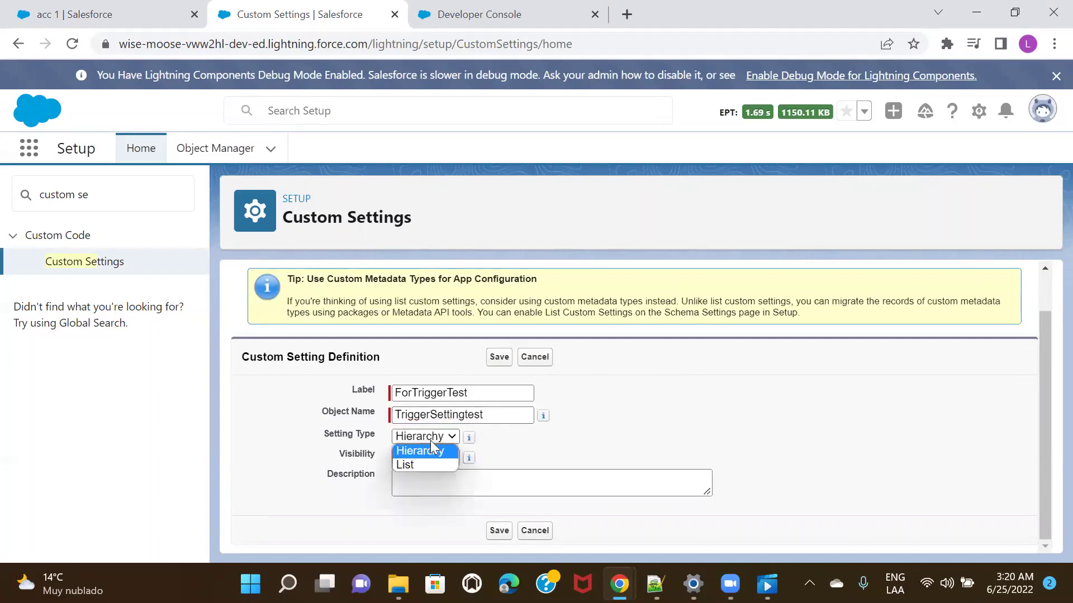
pyautogui.click(423, 465)
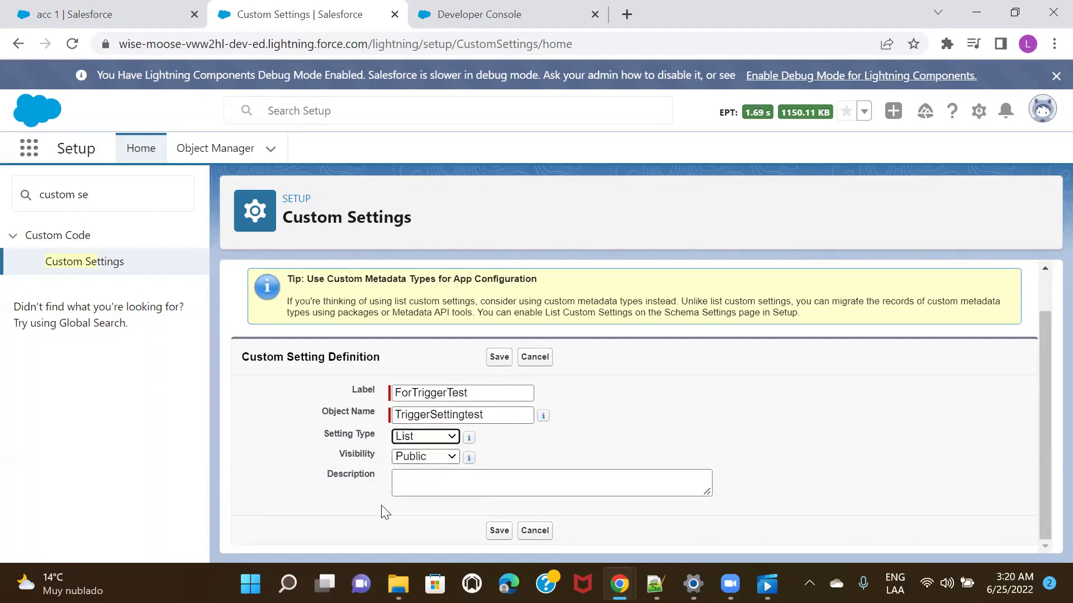
pyautogui.click(499, 364)
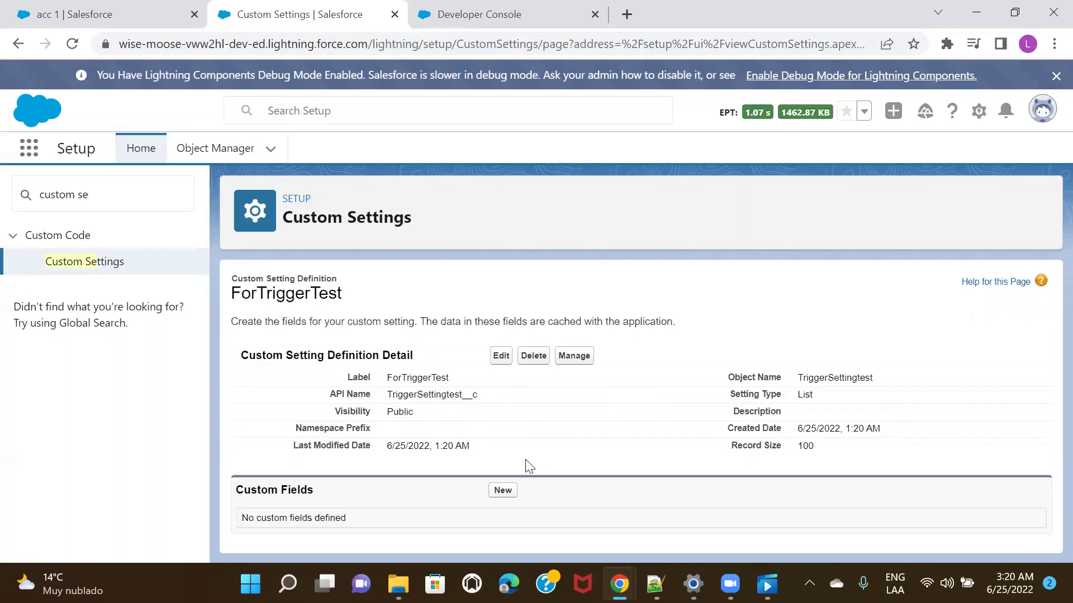
# Add a Checkbox custom field labelled IsActive (IsActive__c) to ForTriggerTest
pyautogui.click(494, 491)
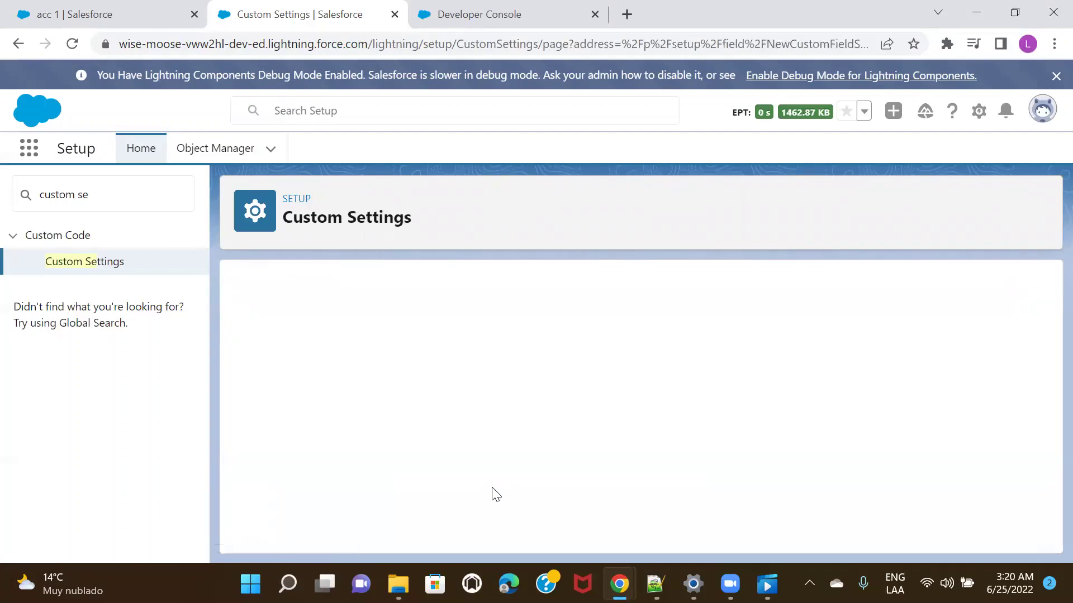
pyautogui.scroll(-2, 491, 487)
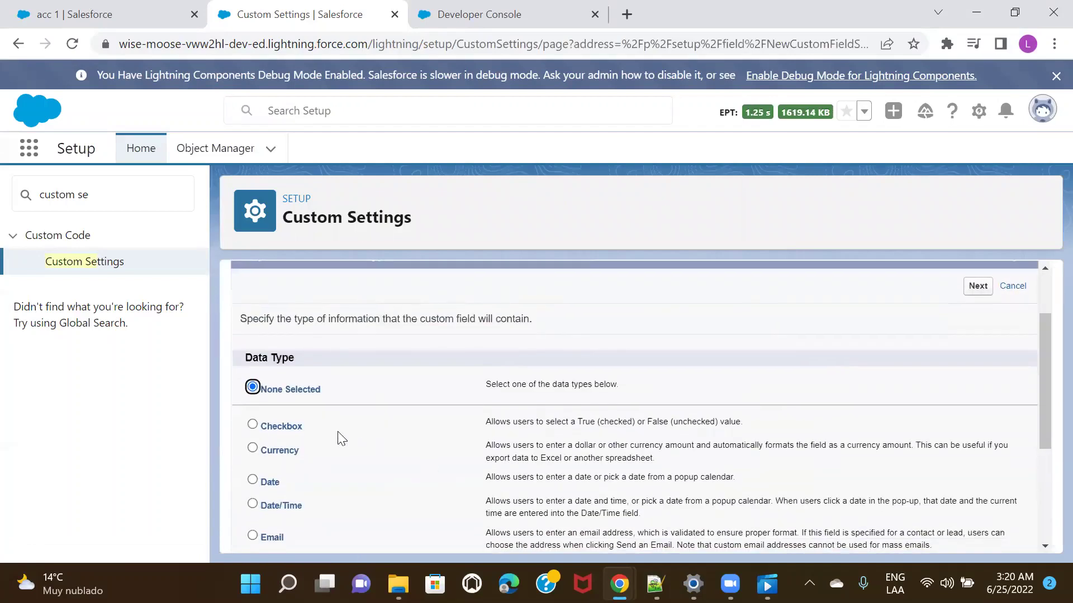
pyautogui.click(285, 428)
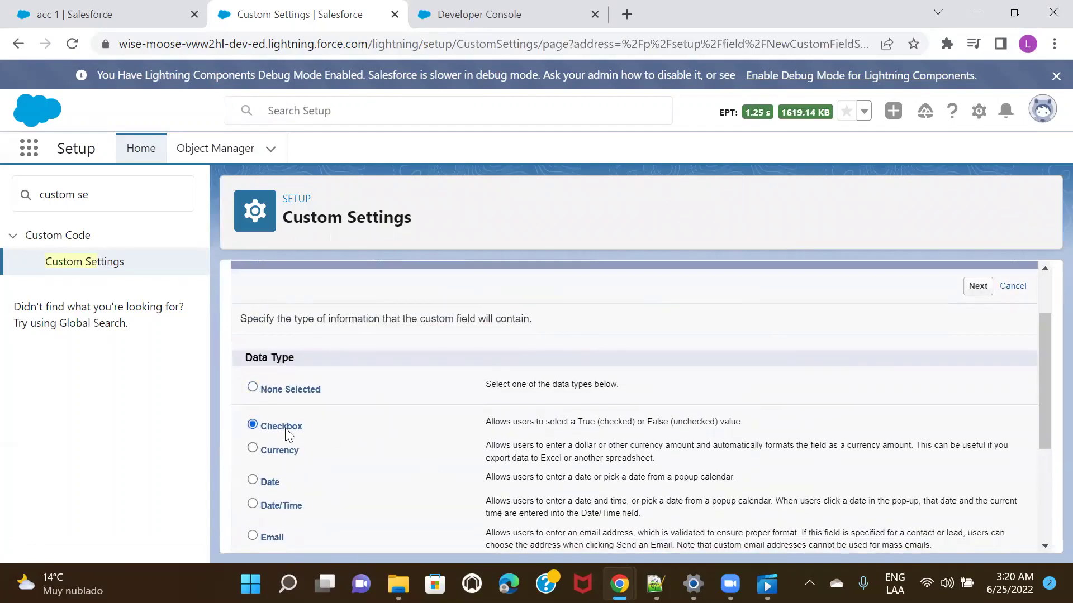
pyautogui.click(976, 287)
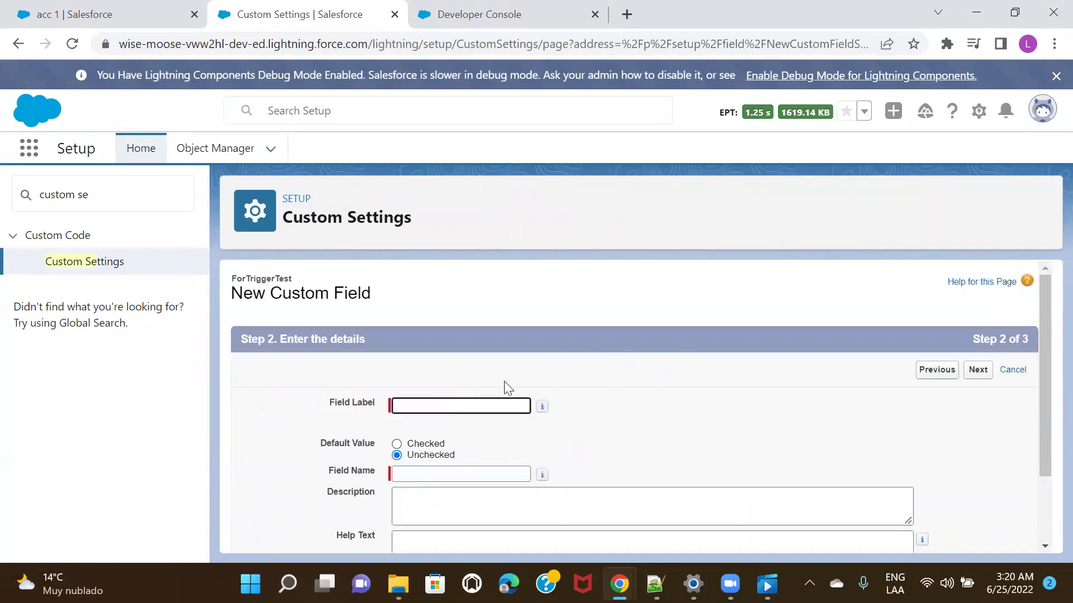
pyautogui.write('A')
pyautogui.press('BackSpace')
pyautogui.write('IsActive')
pyautogui.click(651, 417)
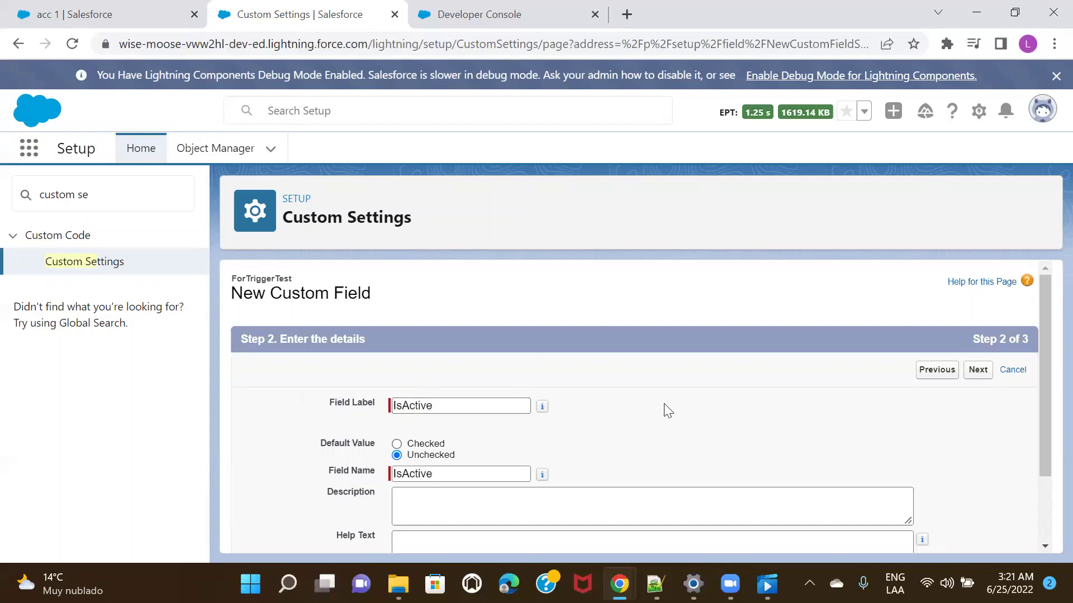
pyautogui.scroll(-1, 666, 409)
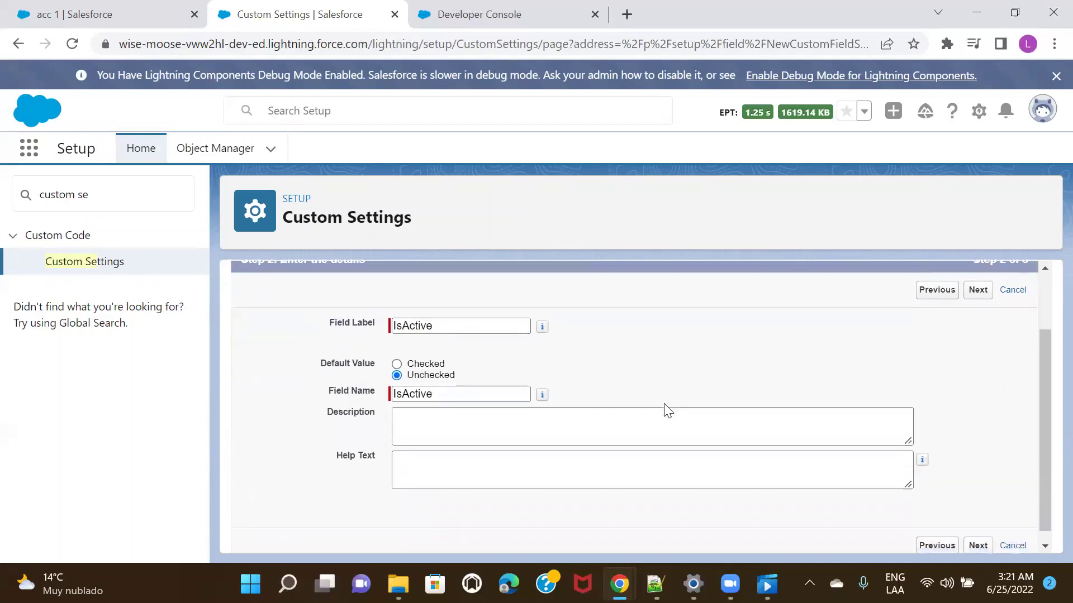
pyautogui.click(987, 297)
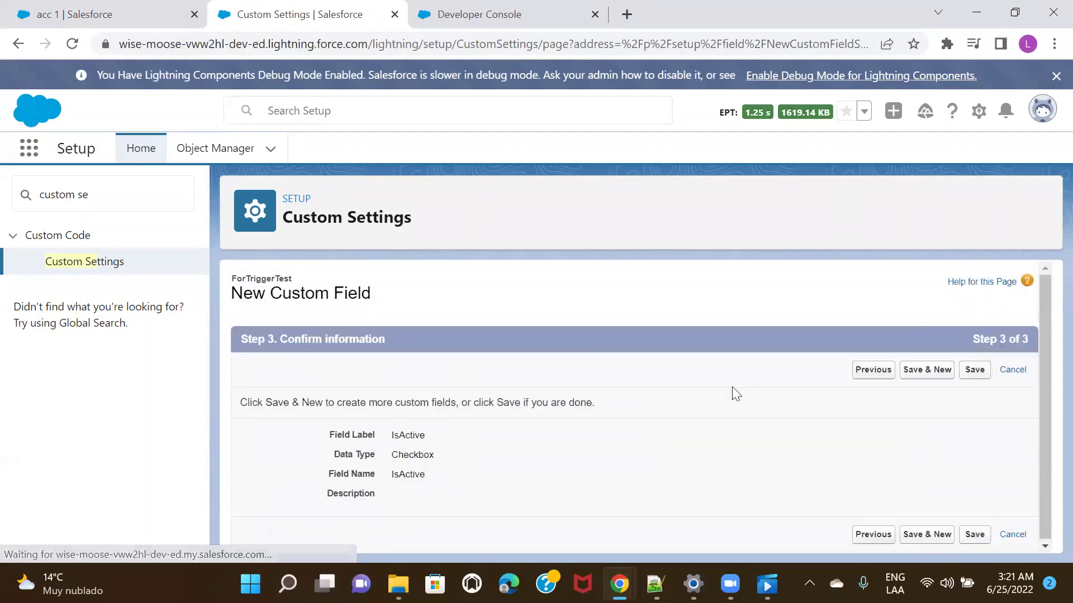
pyautogui.click(973, 371)
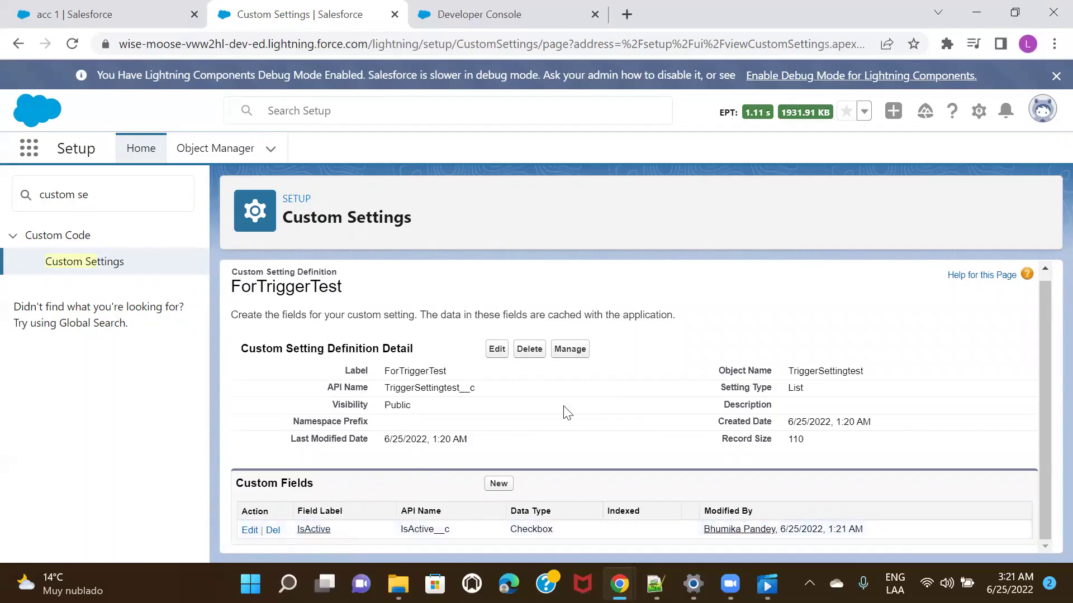
# Create ForTriggerTest record ActiveCheckOne with IsActive checked, then return to Developer Console
pyautogui.click(570, 352)
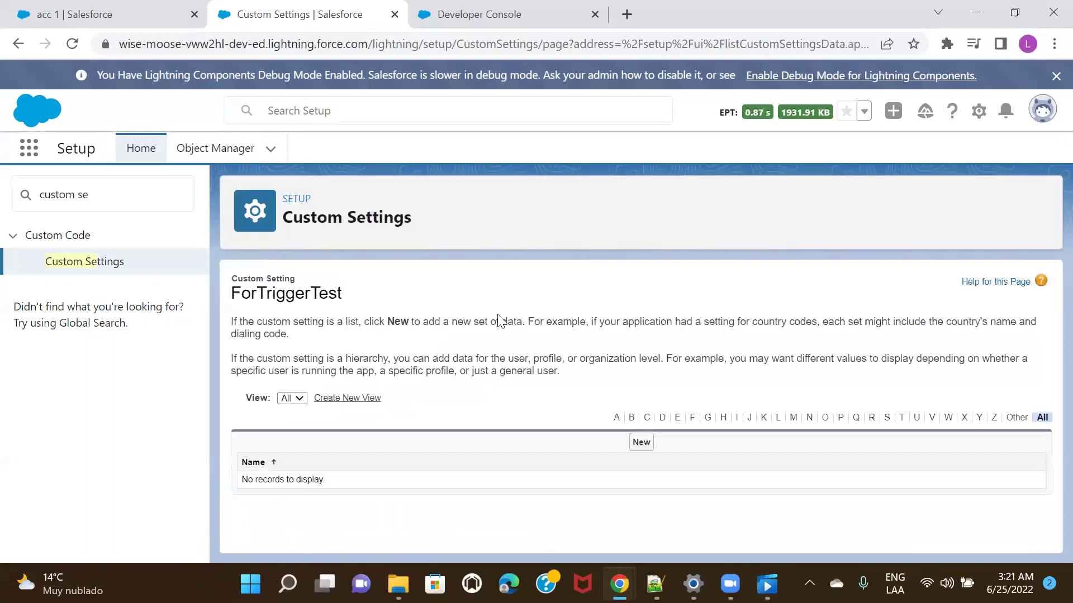
pyautogui.click(643, 442)
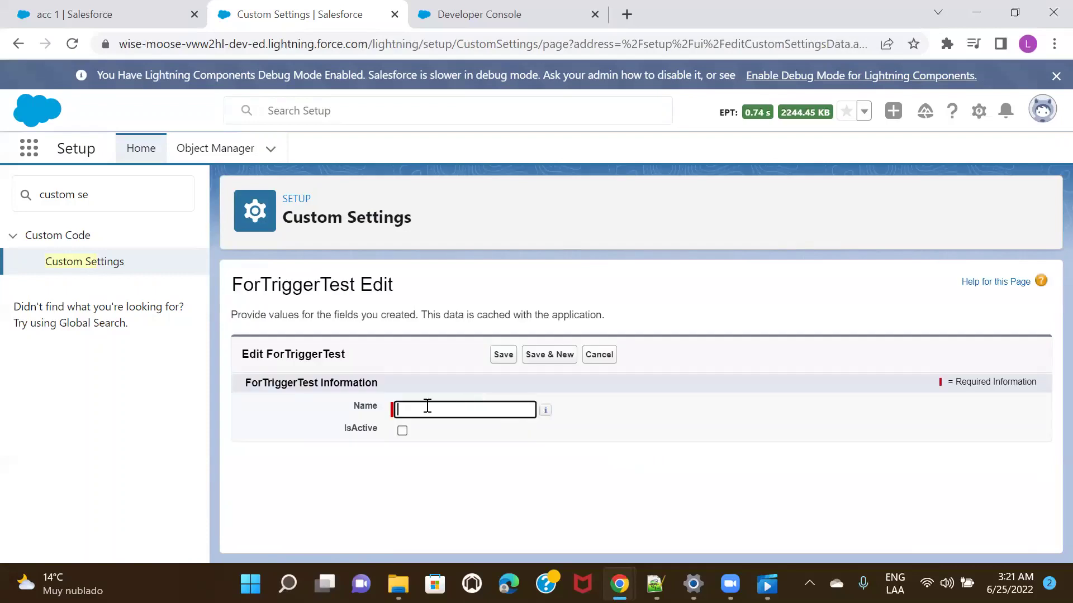
pyautogui.write('ActiveCheckOne')
pyautogui.click(459, 466)
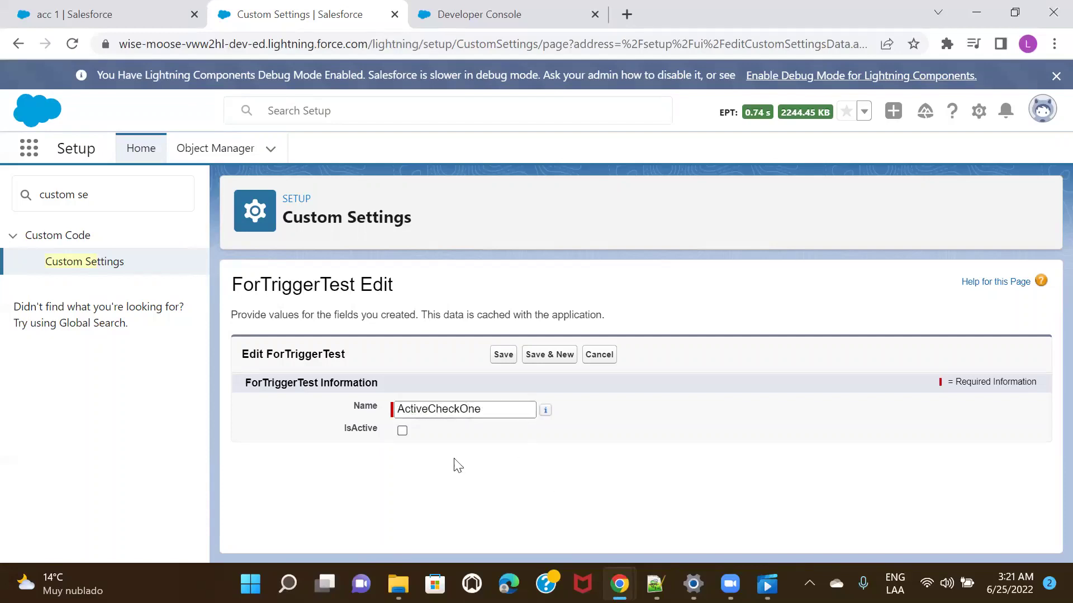
pyautogui.click(402, 431)
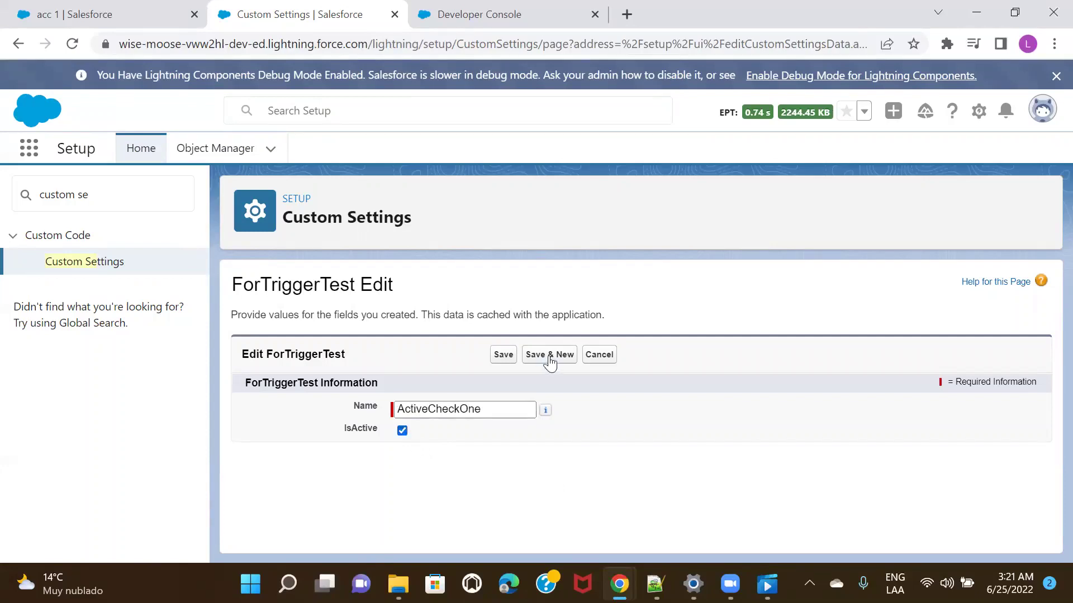
pyautogui.click(497, 357)
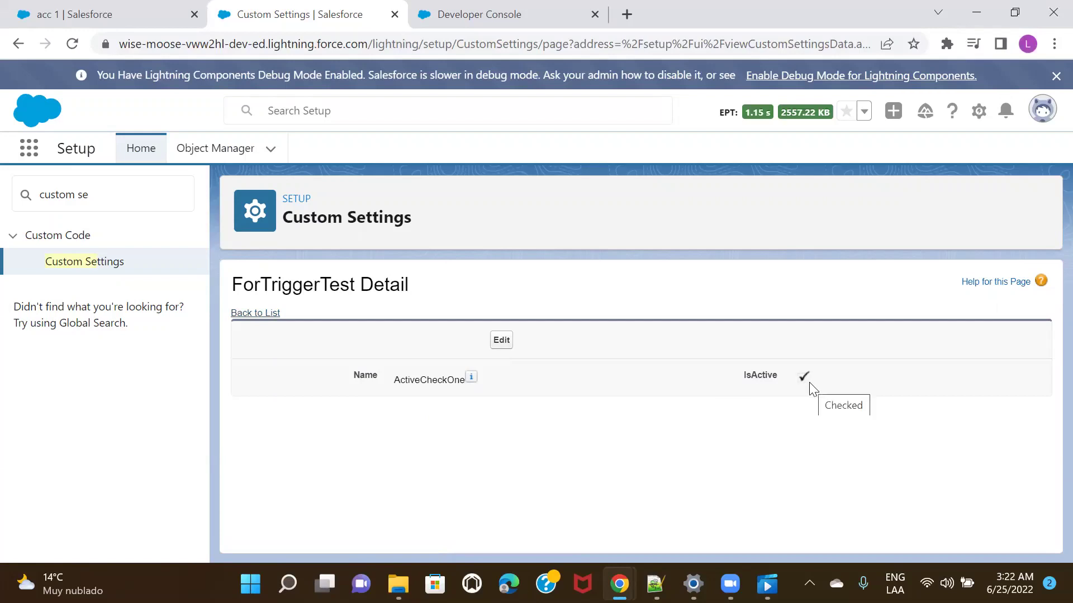
pyautogui.click(440, 27)
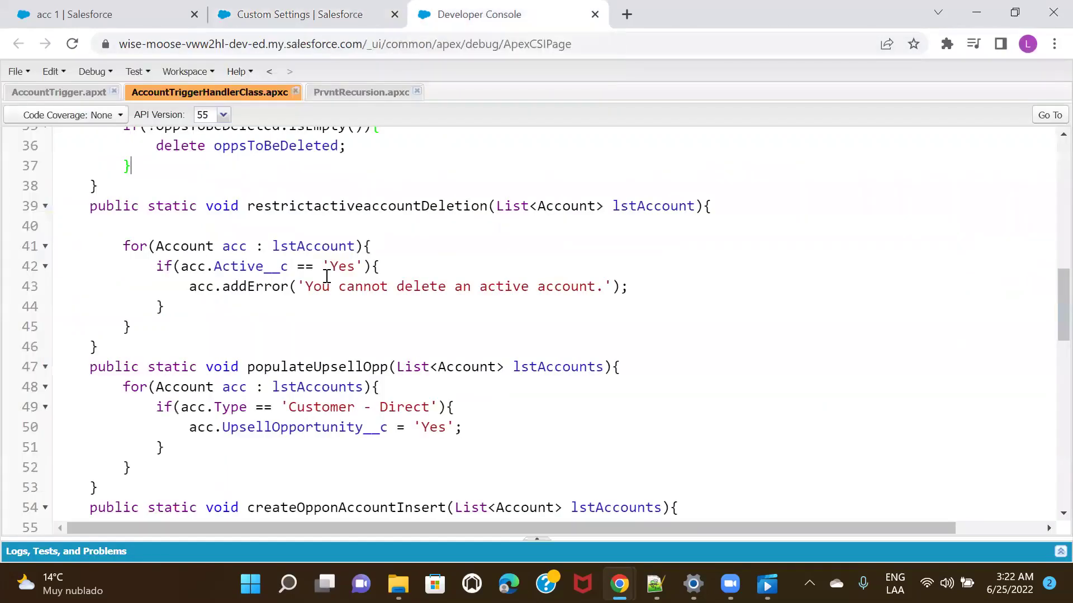
# Open AccountTrigger, then select the populateUpsellOpp method name in AccountTriggerHandlerClass
pyautogui.scroll(6, 327, 276)
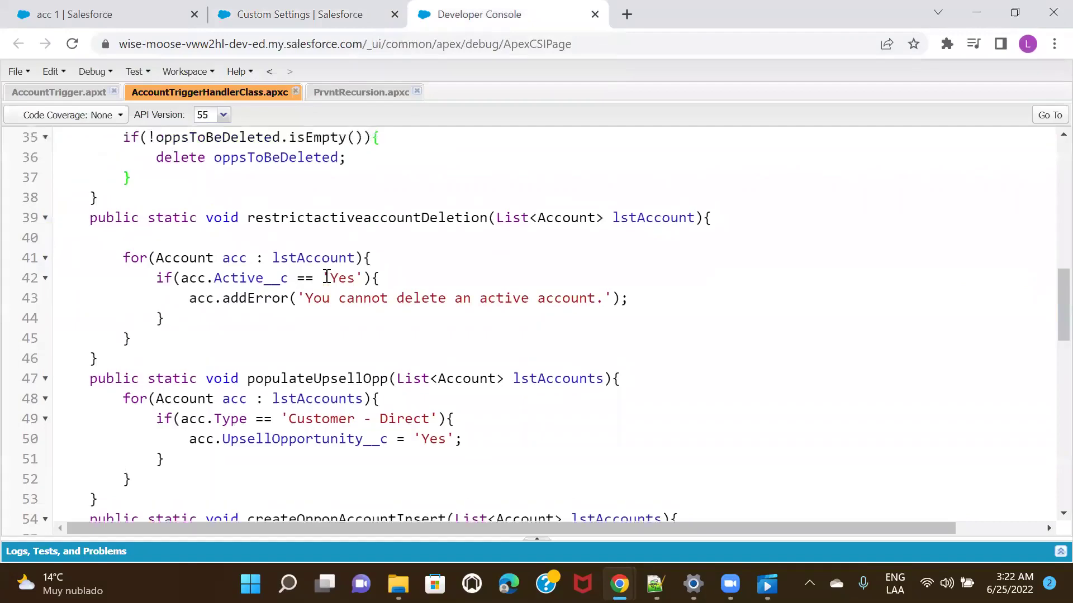
pyautogui.click(90, 95)
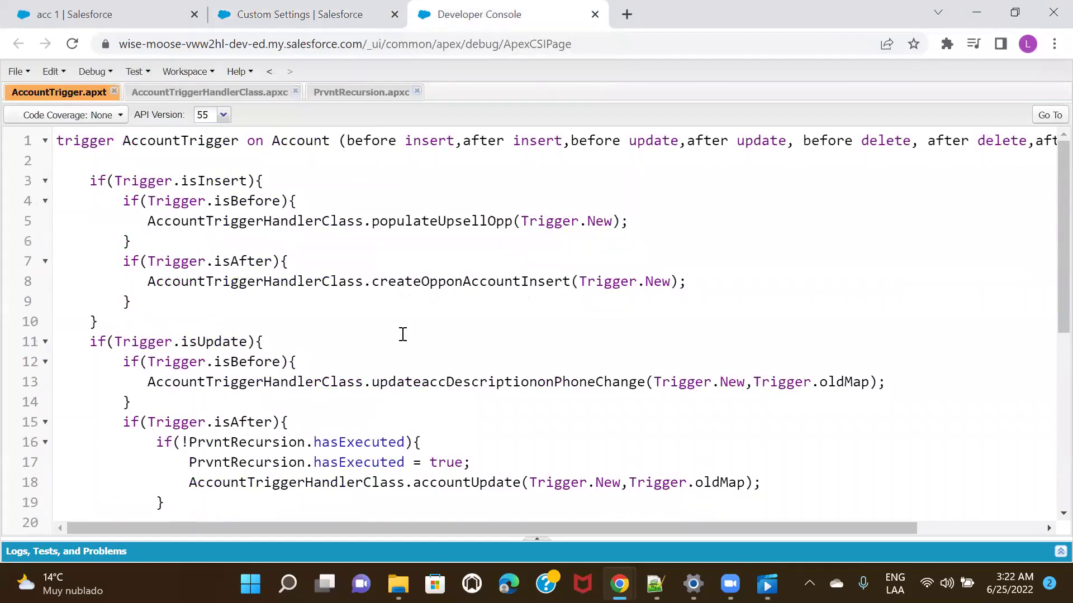
pyautogui.scroll(-4, 402, 334)
pyautogui.scroll(-1, 402, 334)
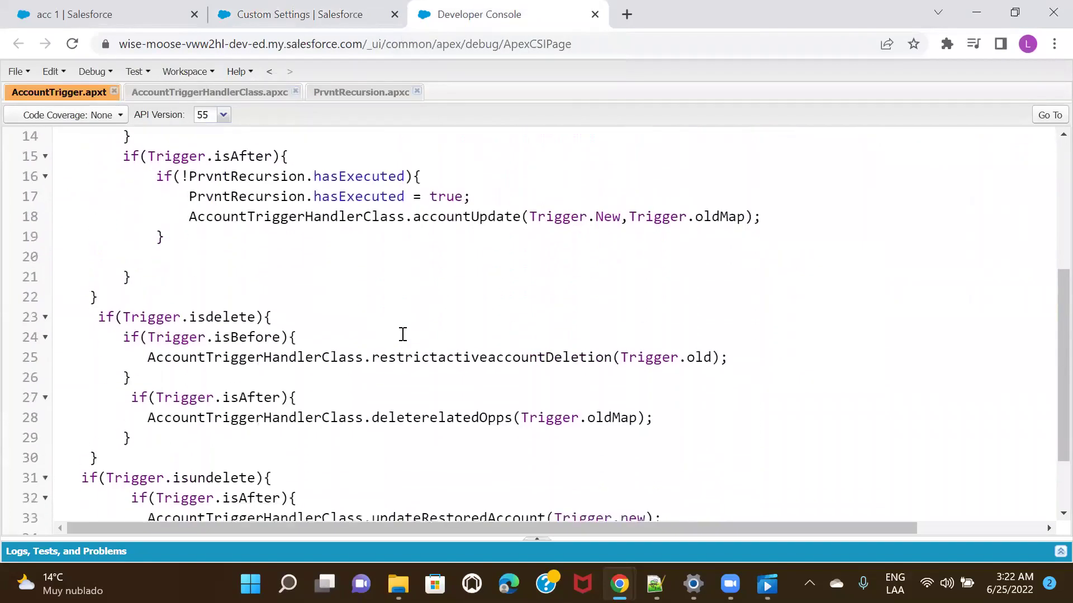
pyautogui.click(263, 95)
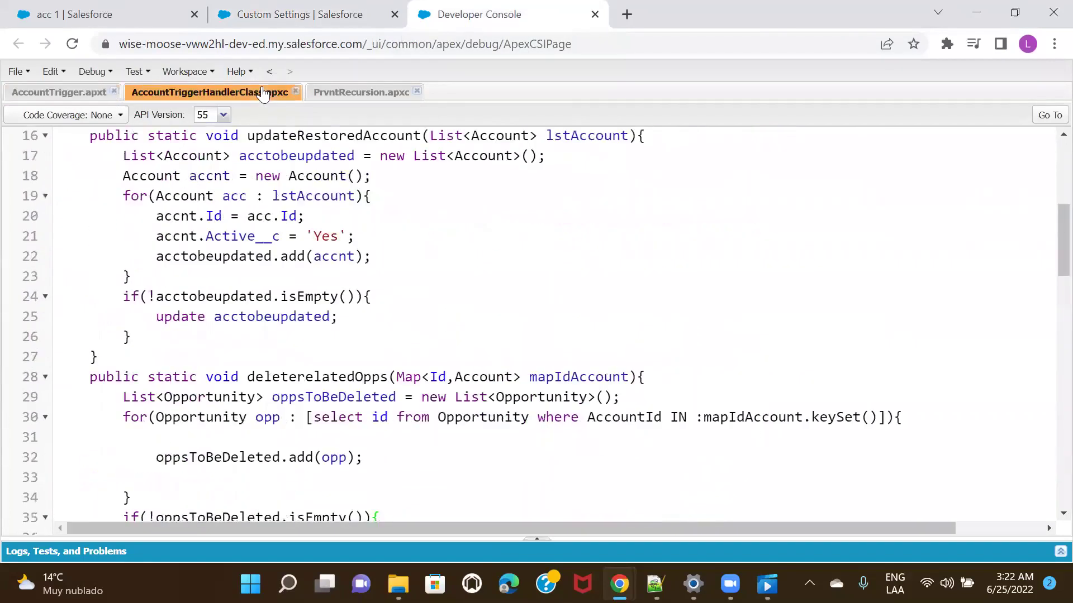
pyautogui.scroll(-1, 465, 333)
pyautogui.scroll(2, 465, 333)
pyautogui.scroll(1, 475, 338)
pyautogui.scroll(-9, 489, 343)
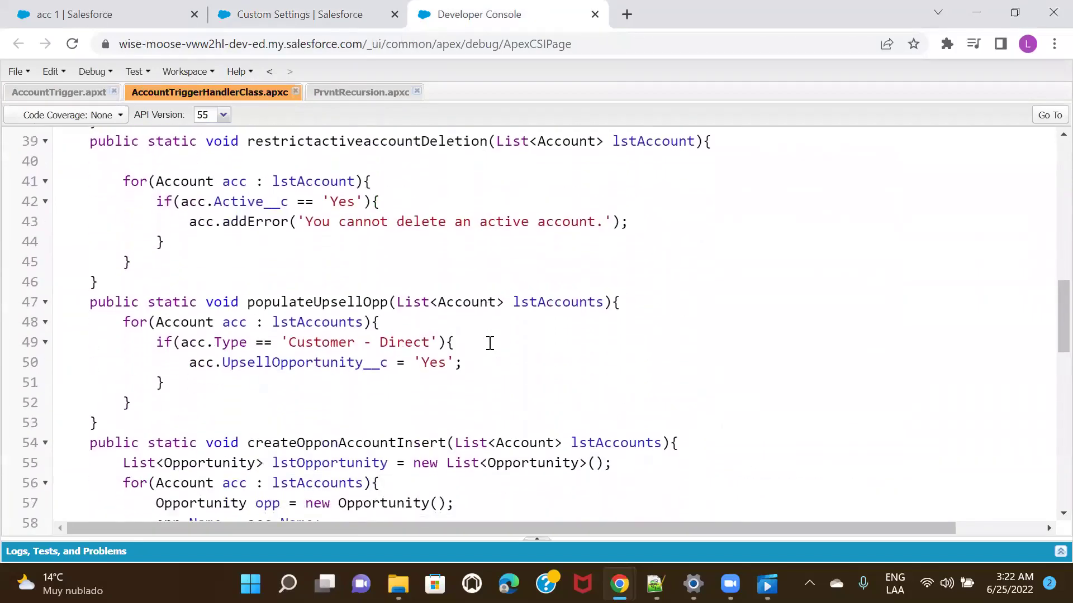
pyautogui.doubleClick(324, 305)
pyautogui.hotkey('ctrl', 'c')
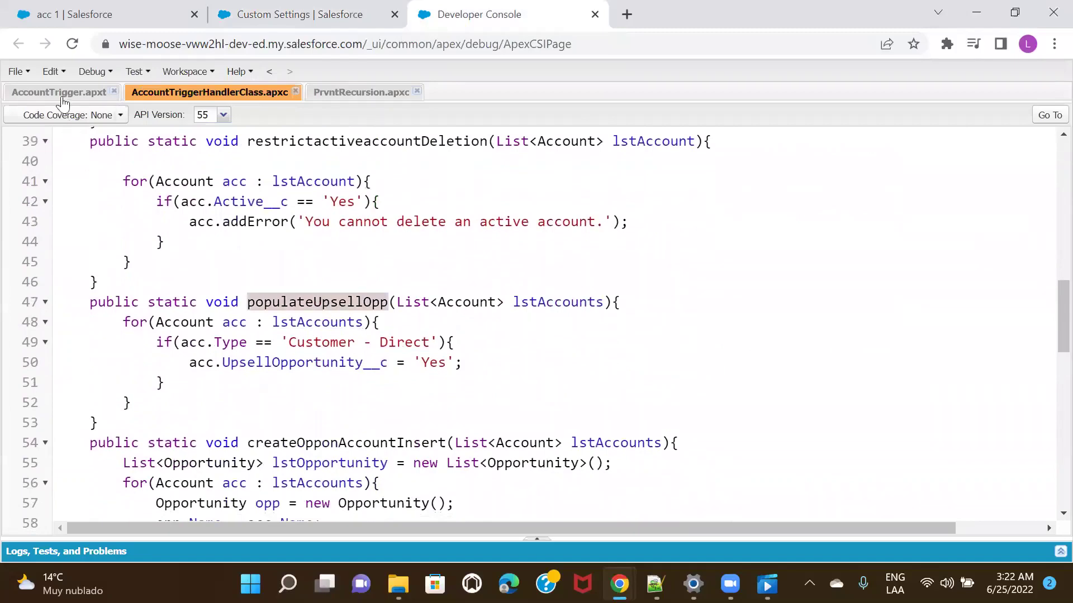
# Find the populateUpsellOpp call in AccountTrigger and place the cursor on empty line 4
pyautogui.click(62, 93)
pyautogui.hotkey('ctrl', 'f')
pyautogui.hotkey('ctrl', 'v')
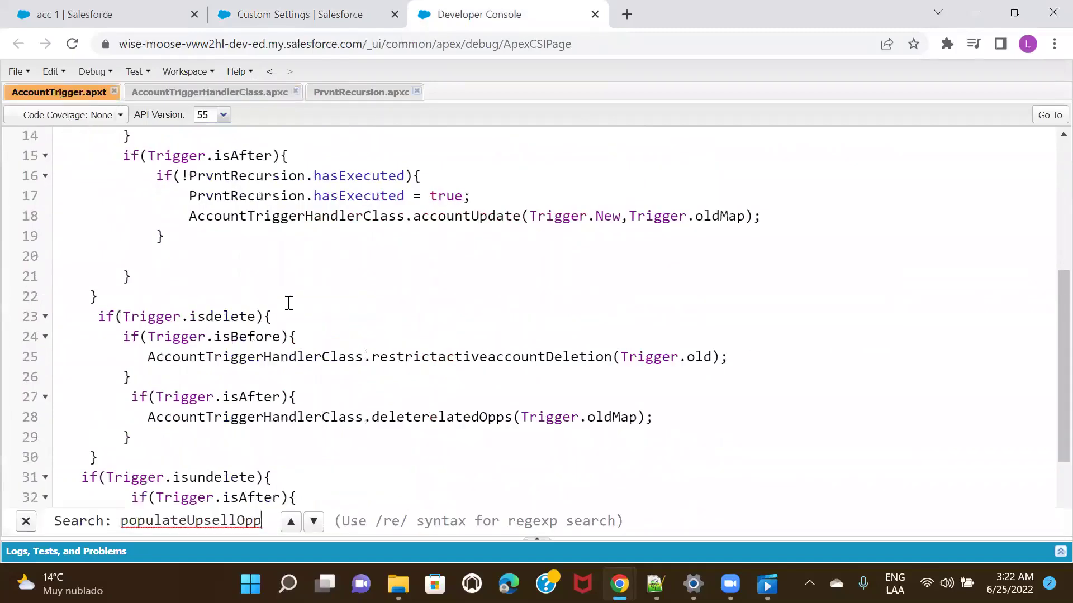
pyautogui.press('Return')
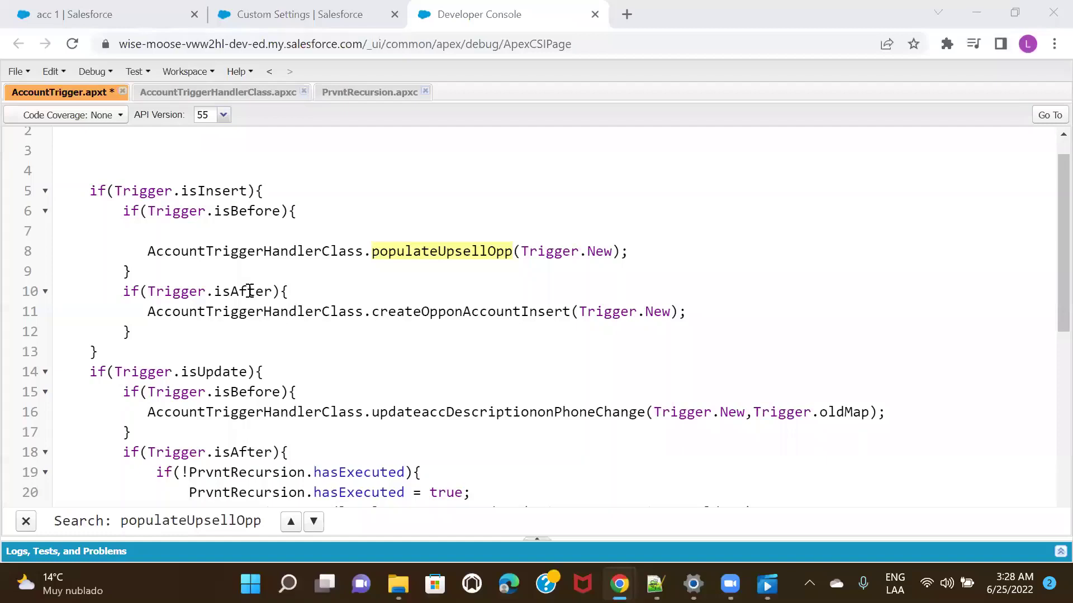
pyautogui.scroll(1, 217, 295)
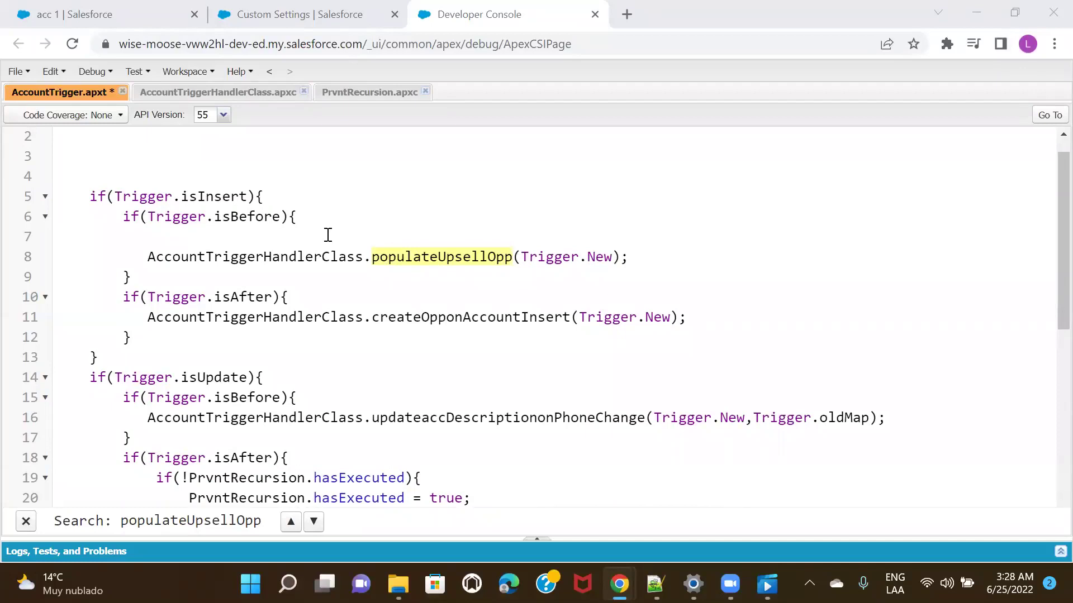
pyautogui.click(198, 170)
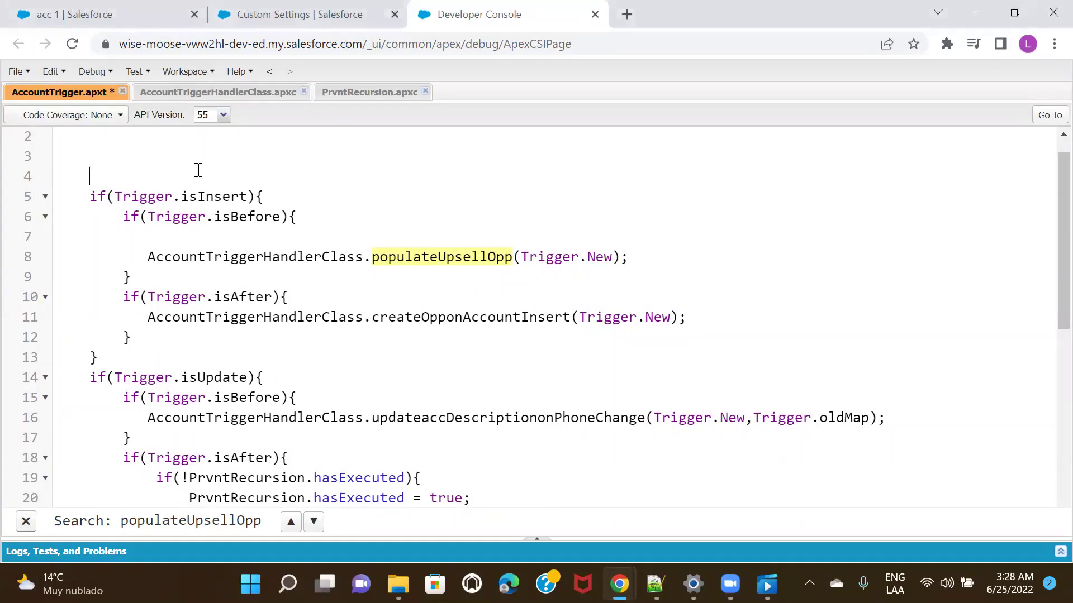